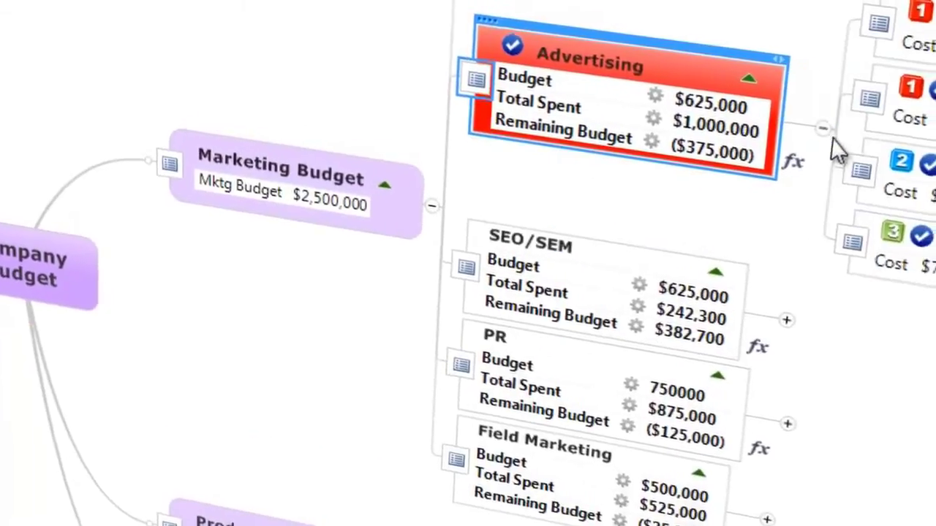
- Delete Advertising's $175,000 Item 2, move the $500,000 Item 2, and append +Children[Budget] to the formula
mouse_move(918, 10)
left_mouse_down()
mouse_move(898, 25)
mouse_move(906, 22)
left_mouse_up()
key("Delete")
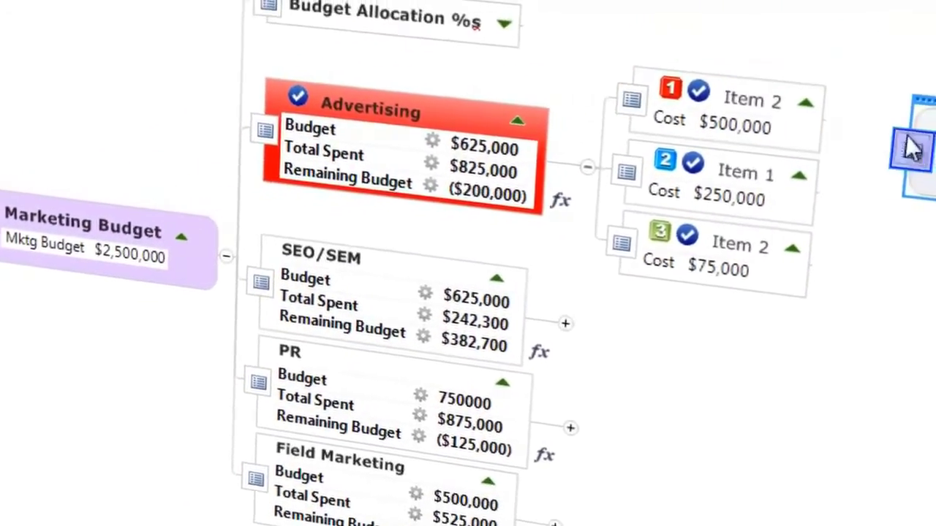
left_click_drag(768, 84, 905, 290)
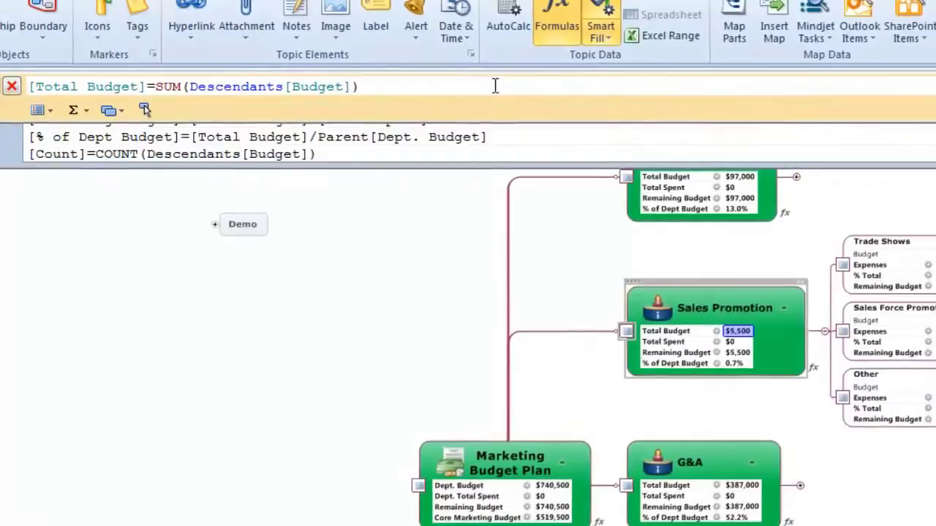
key("Left")
type("+Children")
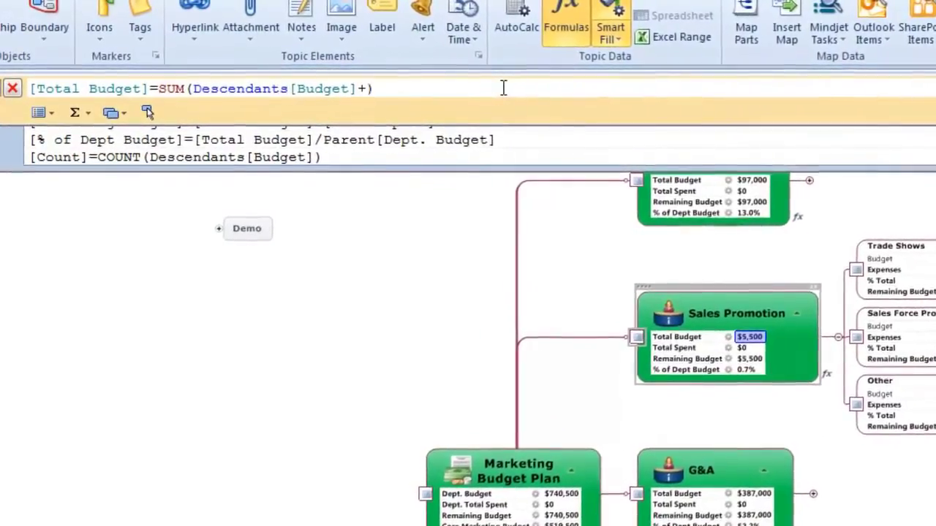
type("[Budget]")
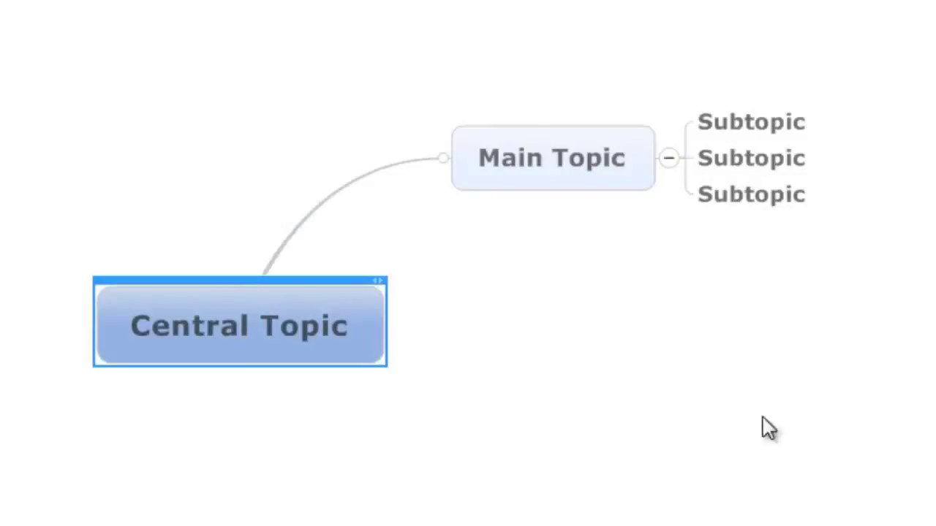
- Add a Number-type custom property named Total to Main Topic
left_click(632, 184)
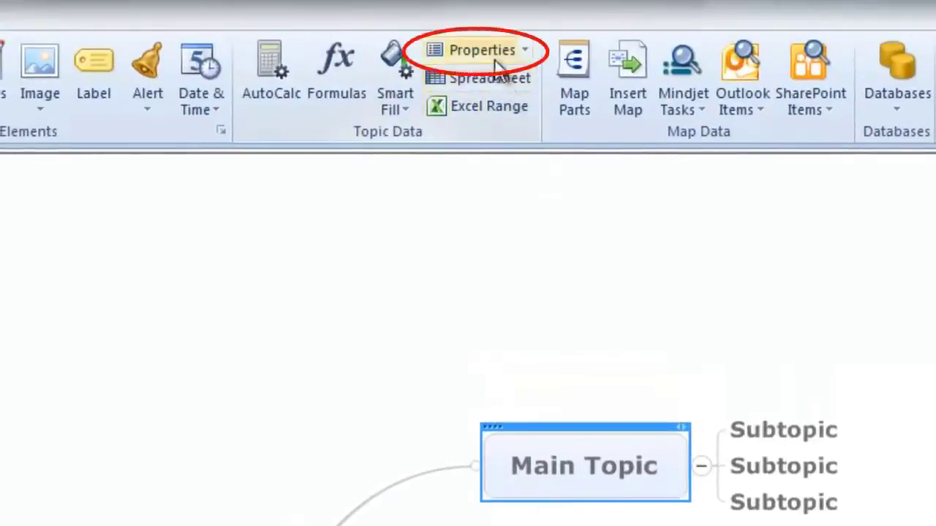
left_click(494, 56)
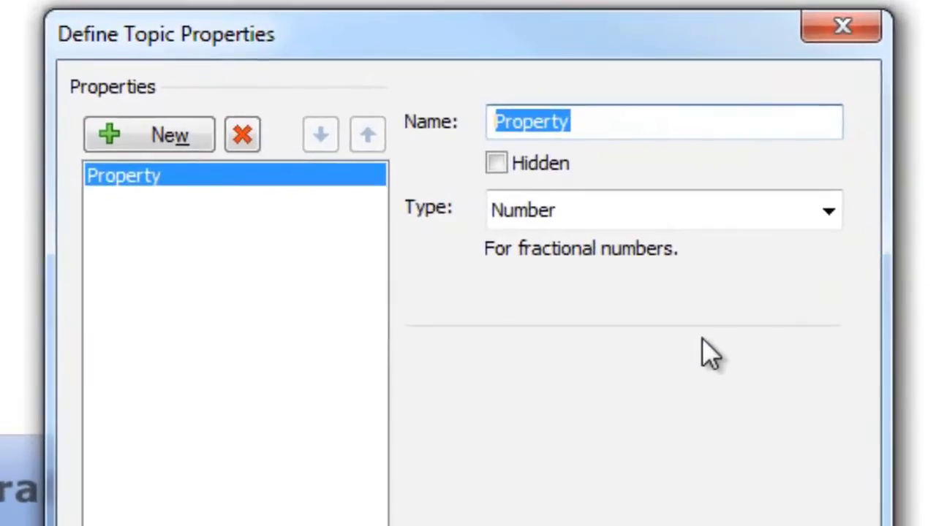
type("Total")
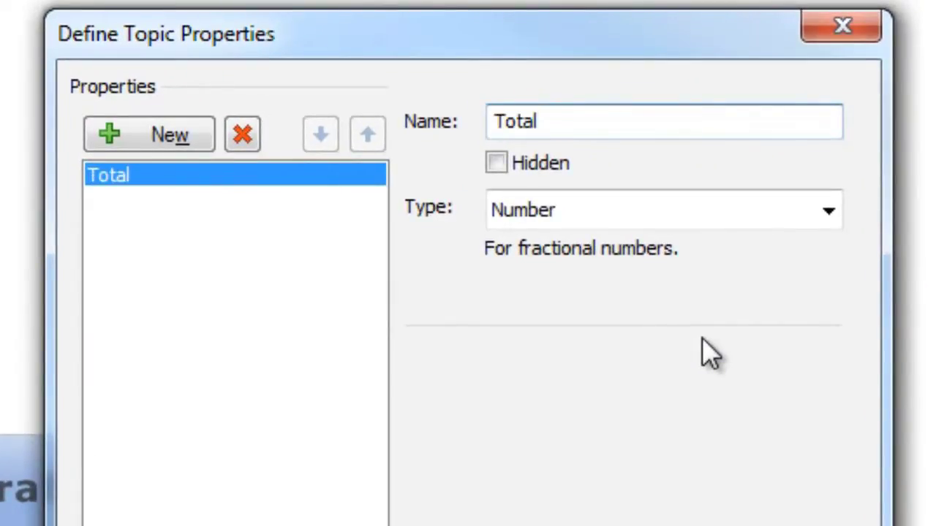
left_click(721, 216)
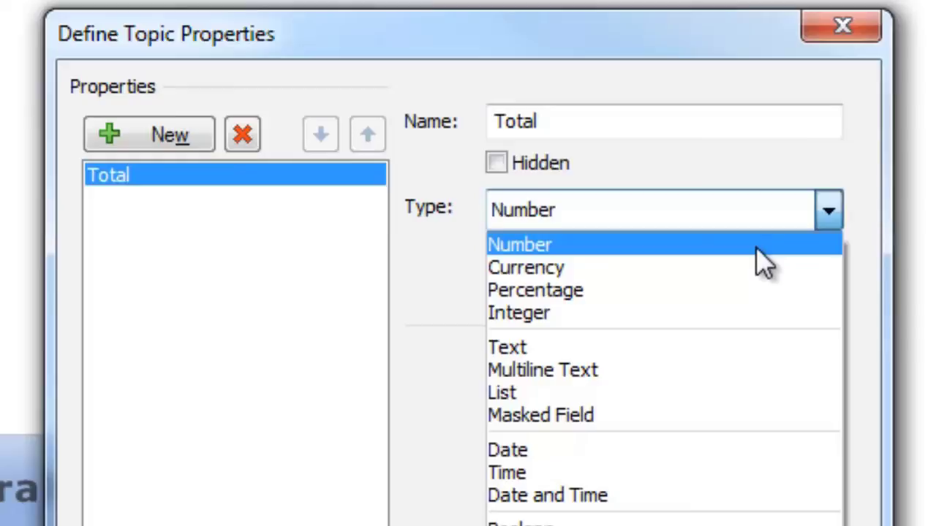
left_click(758, 250)
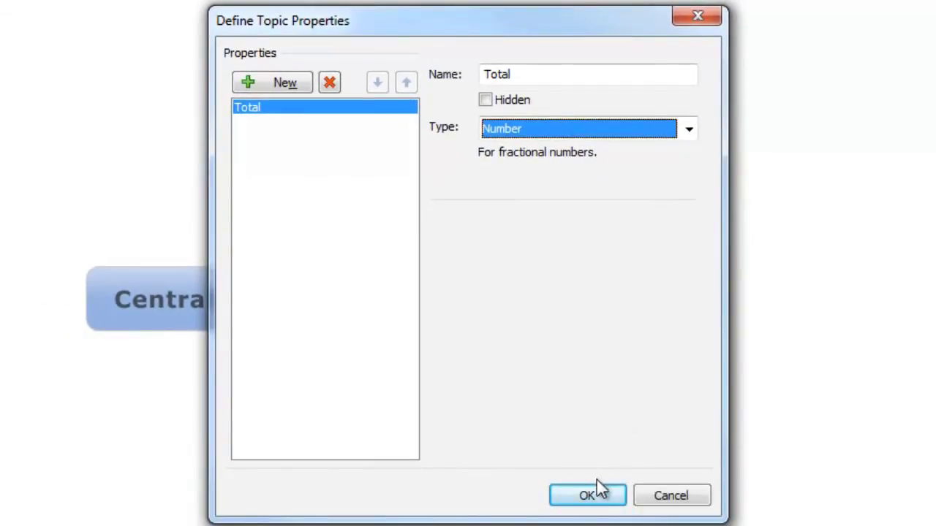
left_click(592, 494)
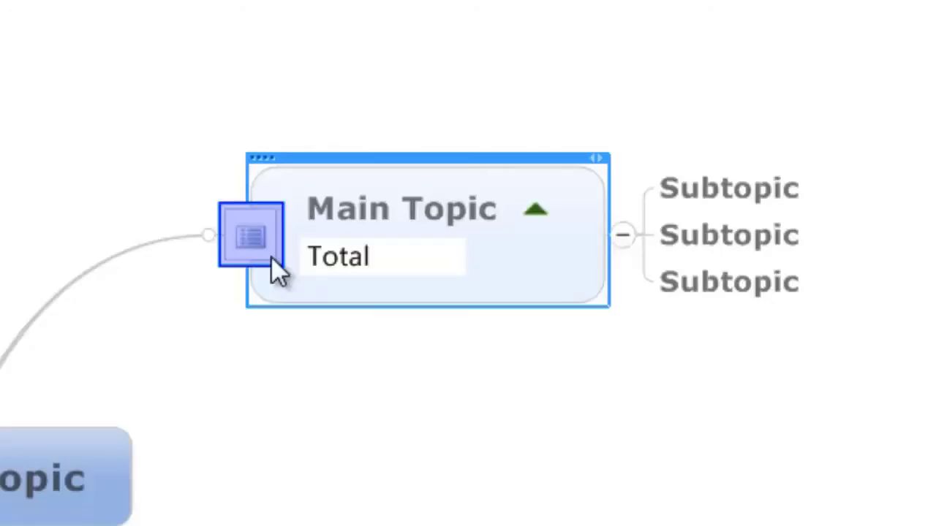
left_click(253, 244)
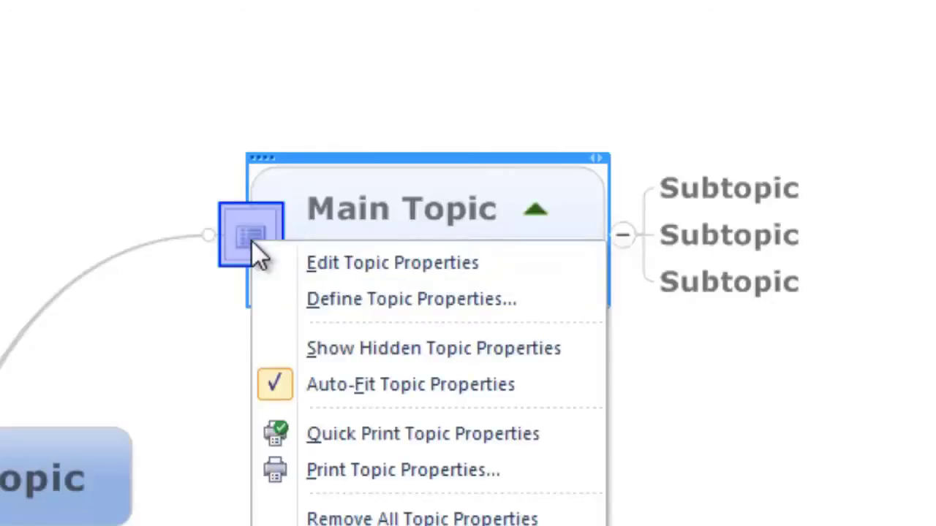
left_click(549, 312)
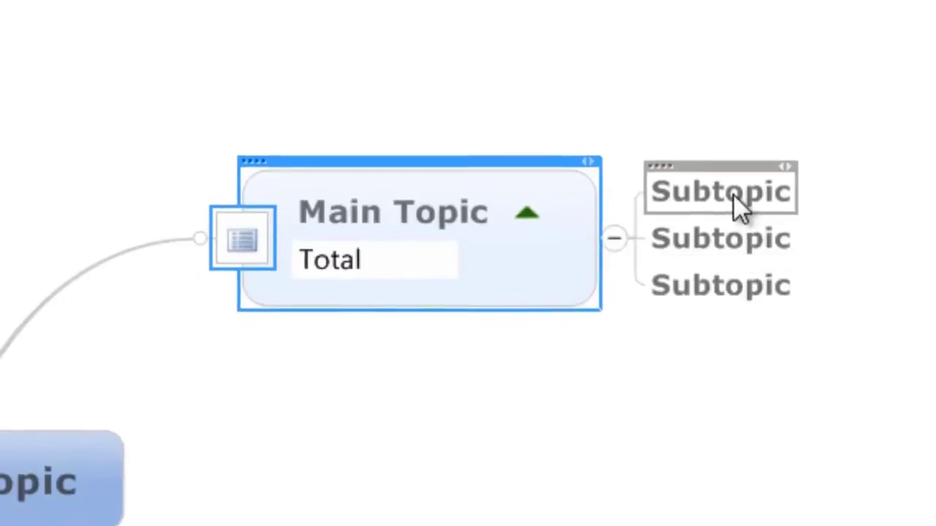
- Define three number properties, Property A, Property B and Property C, on the first Subtopic
left_click(731, 194)
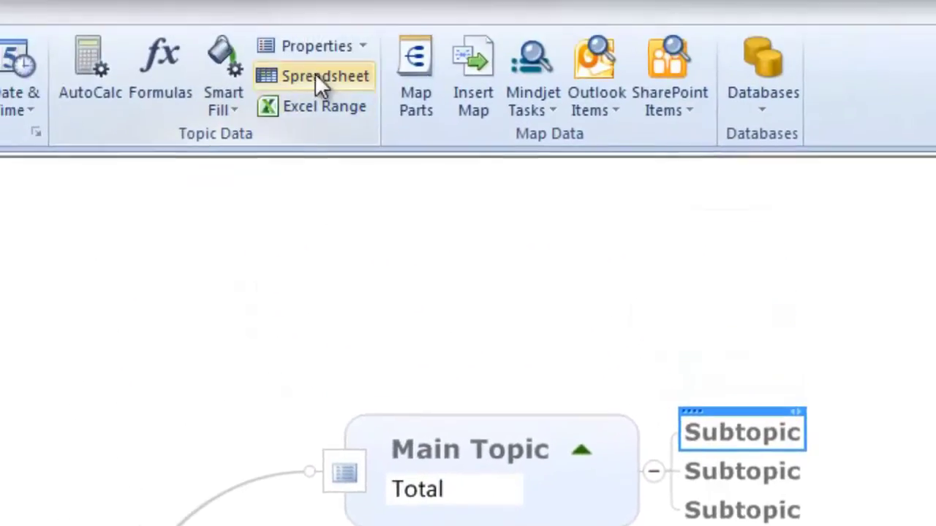
left_click(304, 50)
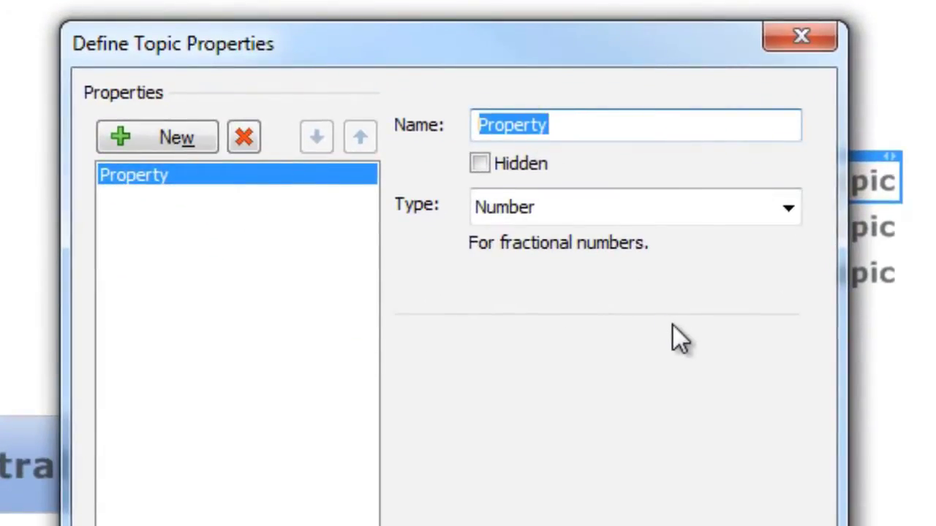
type("Property A")
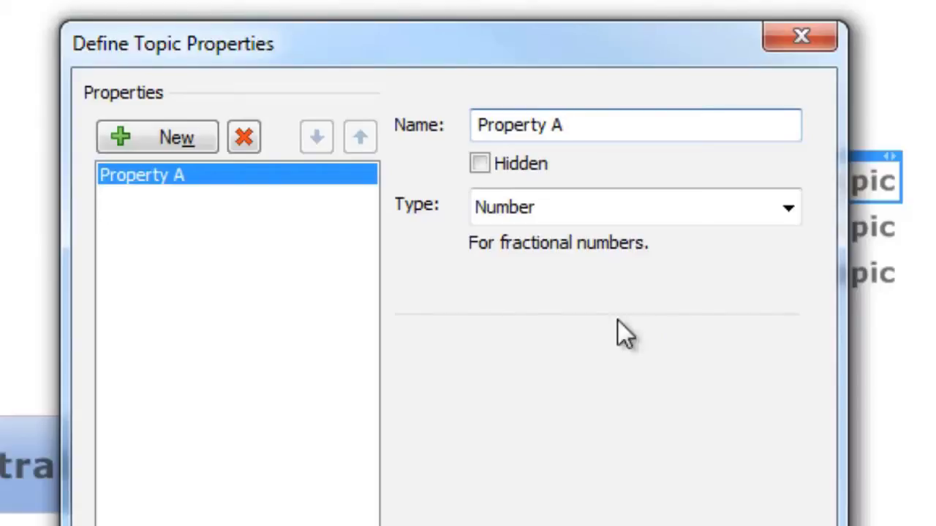
left_click(196, 144)
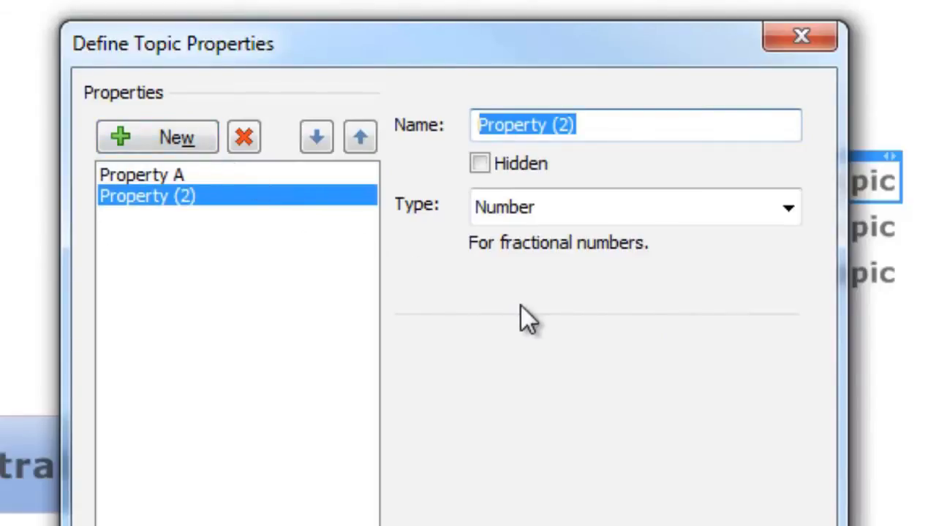
key("End")
key("shift+Left")
key("shift+Left")
key("shift+Left")
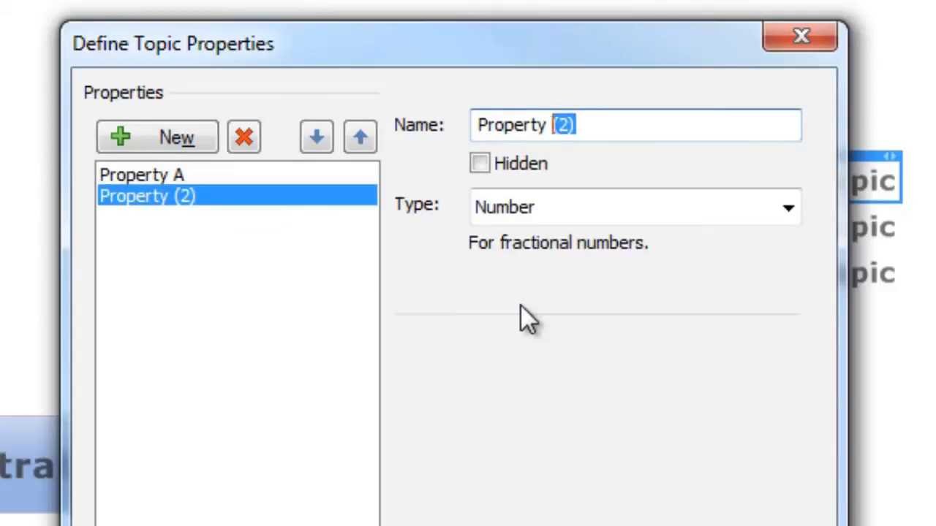
type("B")
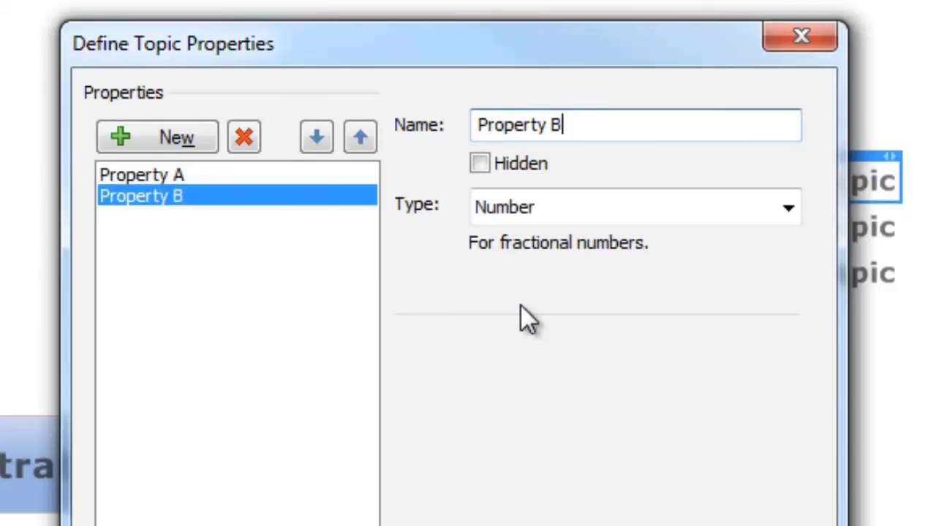
left_click(186, 143)
key("End")
type("C")
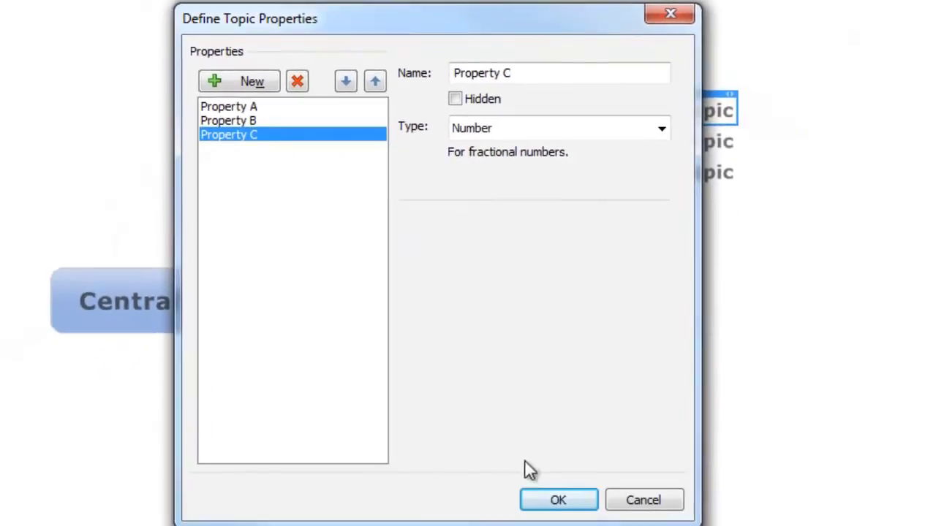
left_click(550, 501)
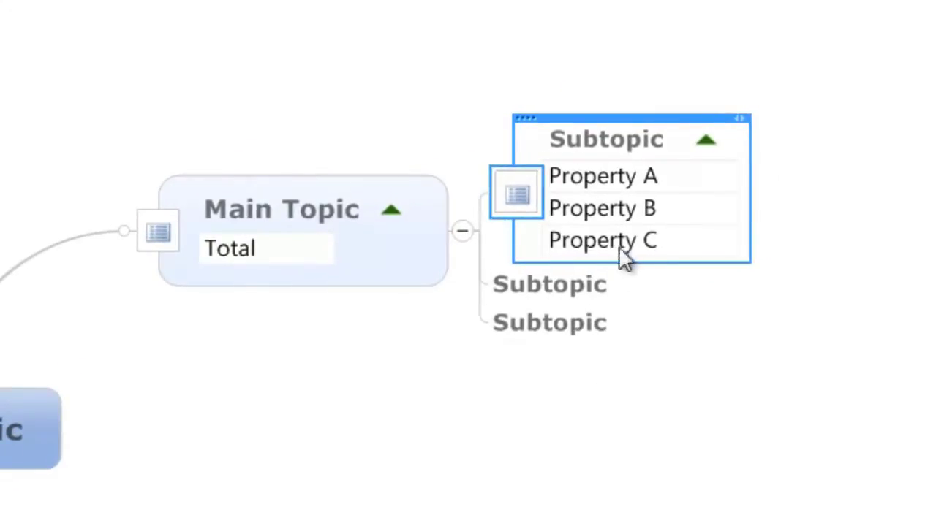
- Copy Property A, B and C from the first Subtopic onto the second Subtopic
left_click_drag(608, 179, 596, 284)
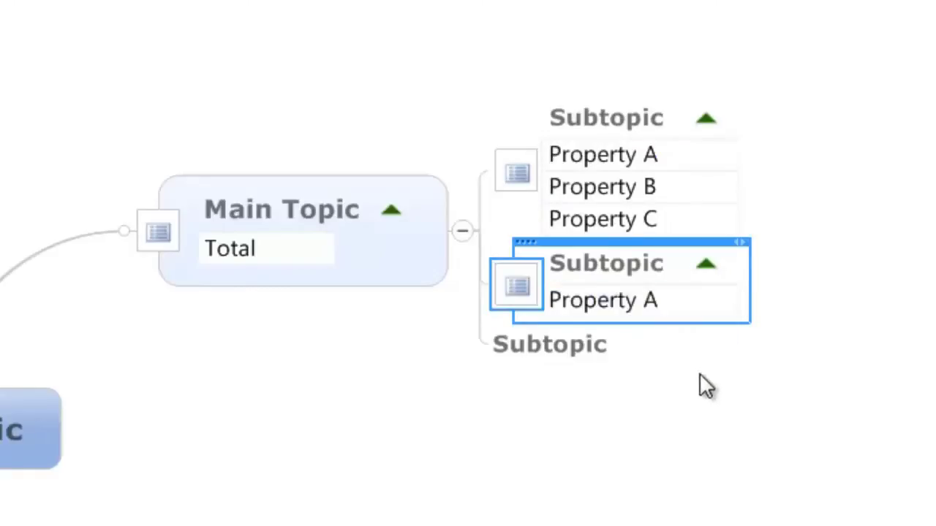
left_click_drag(635, 187, 599, 293)
left_click(631, 202)
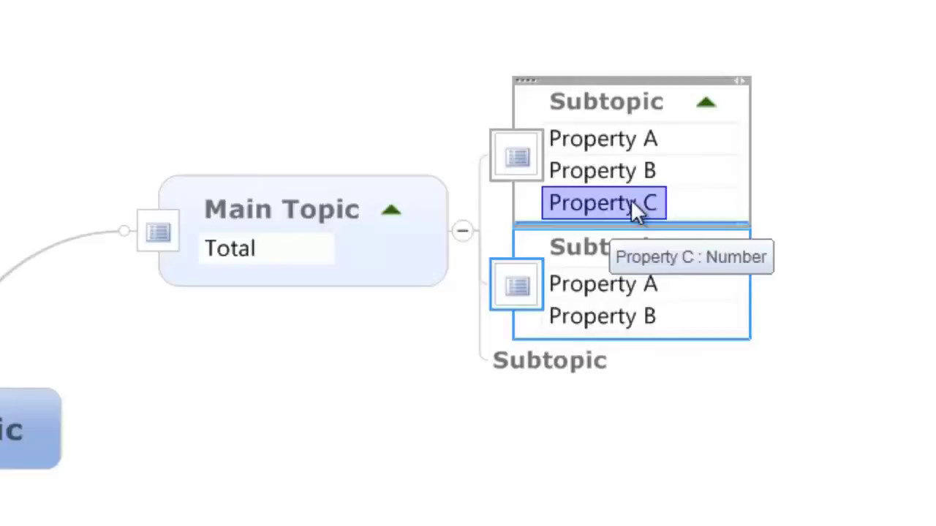
left_click_drag(630, 202, 592, 320)
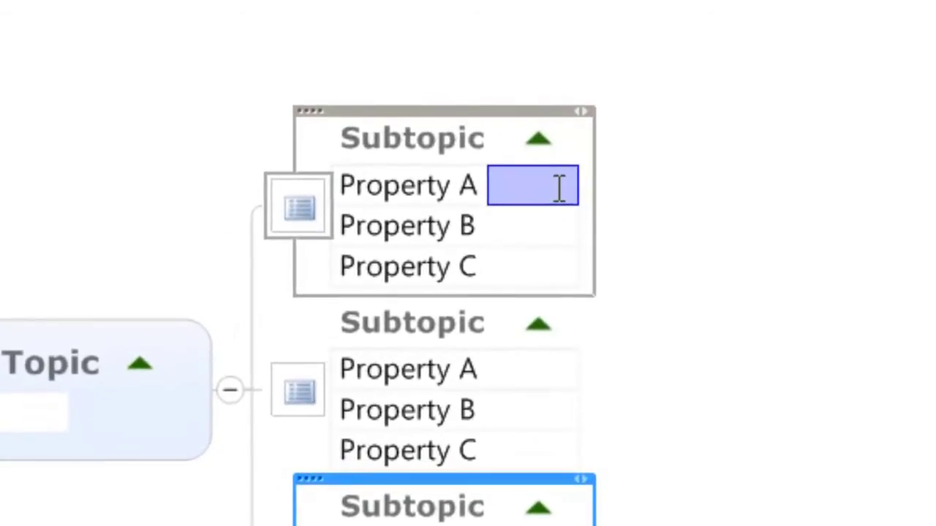
- Enter the first Subtopic's values: Property A 1.5, Property B 2.5, Property C 3.5
left_click(560, 189)
type("1")
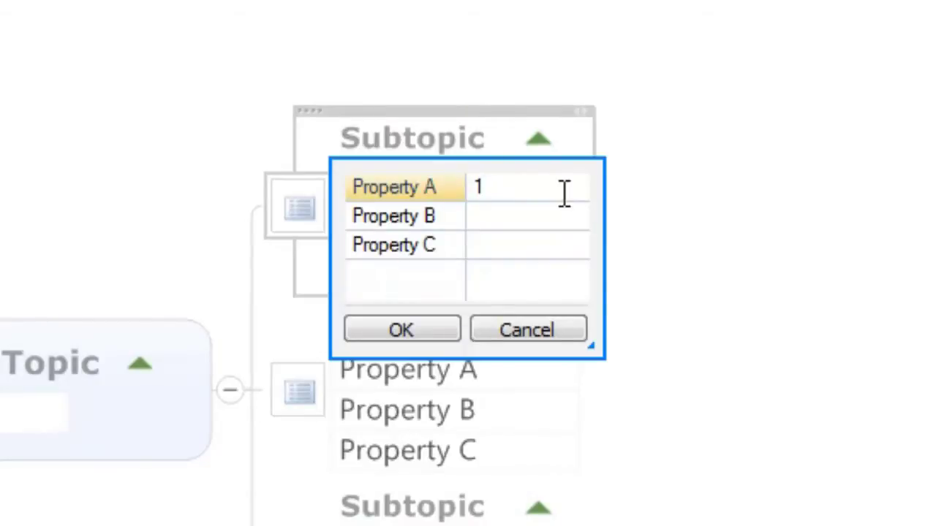
type(".5")
left_click(562, 218)
type("2")
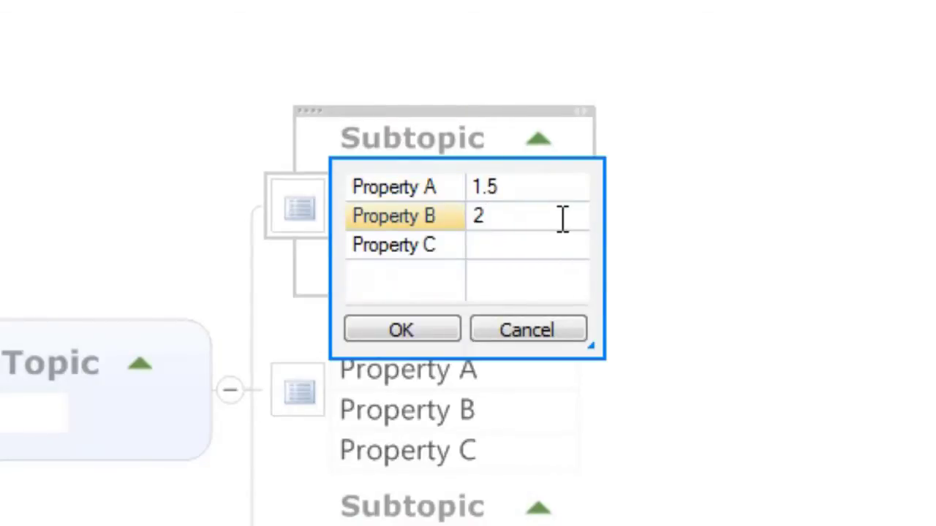
type(".5")
left_click(560, 248)
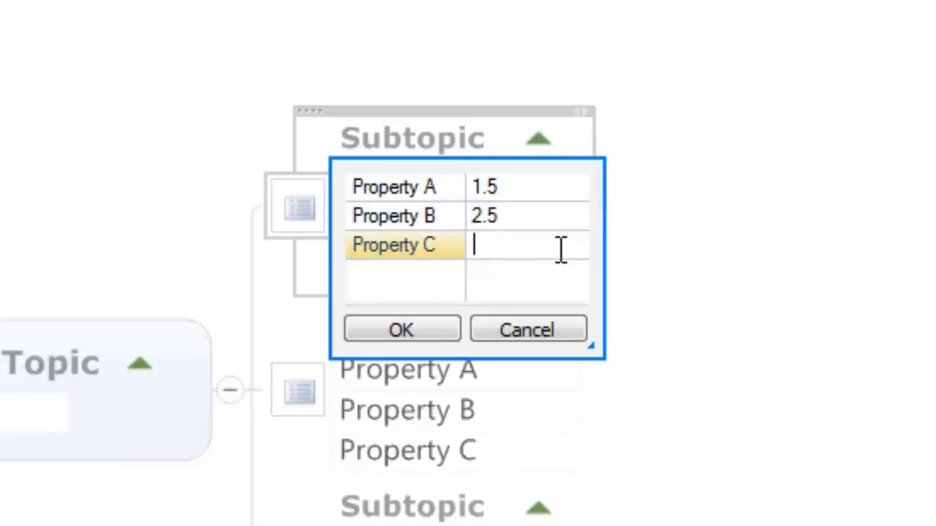
type("3.5")
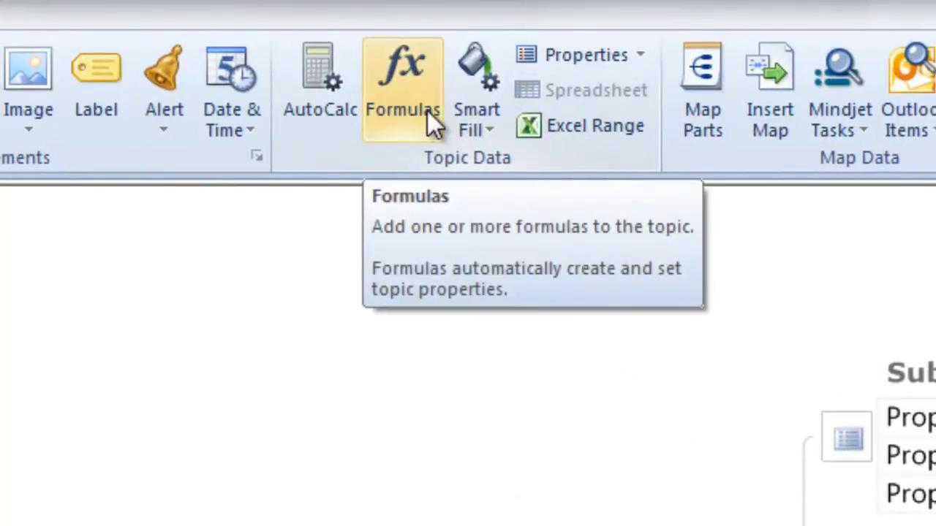
- Start a new formula in the Formulas area with Total as the calculated property
left_click(427, 111)
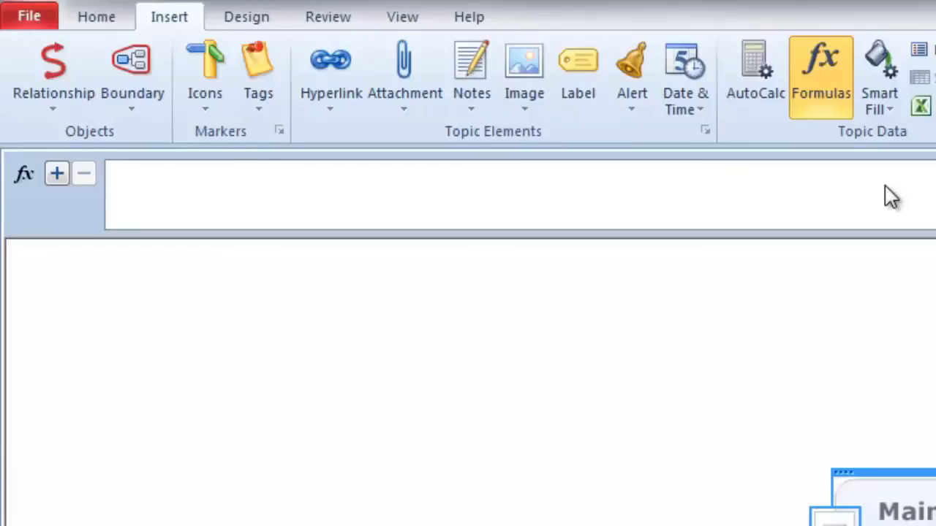
left_click(58, 175)
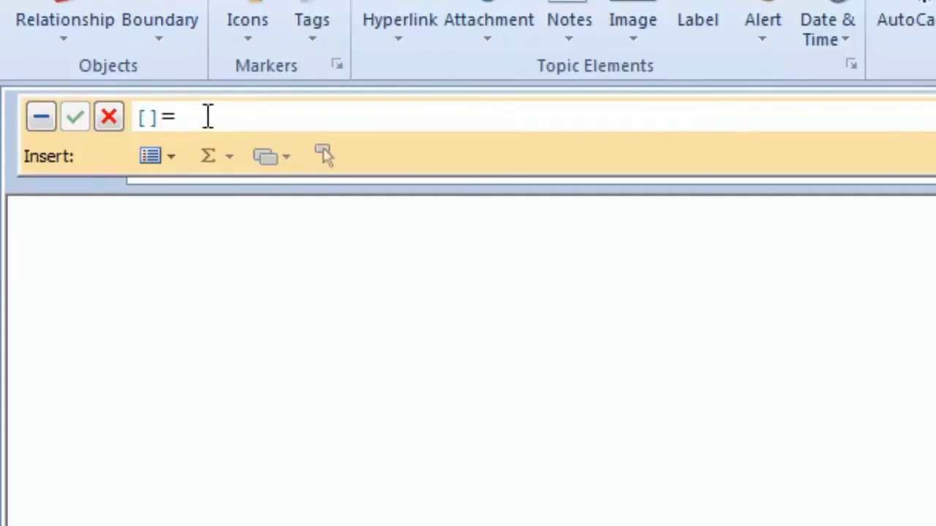
left_click(161, 158)
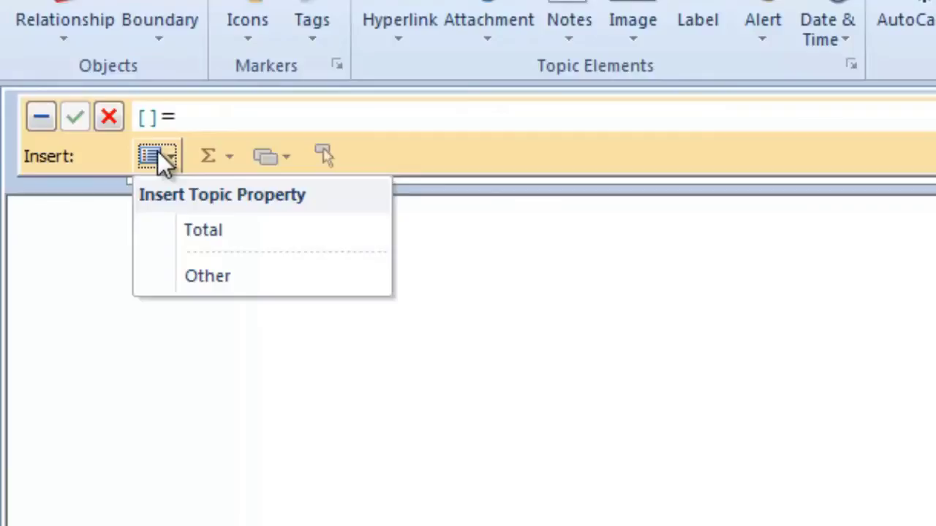
left_click(256, 229)
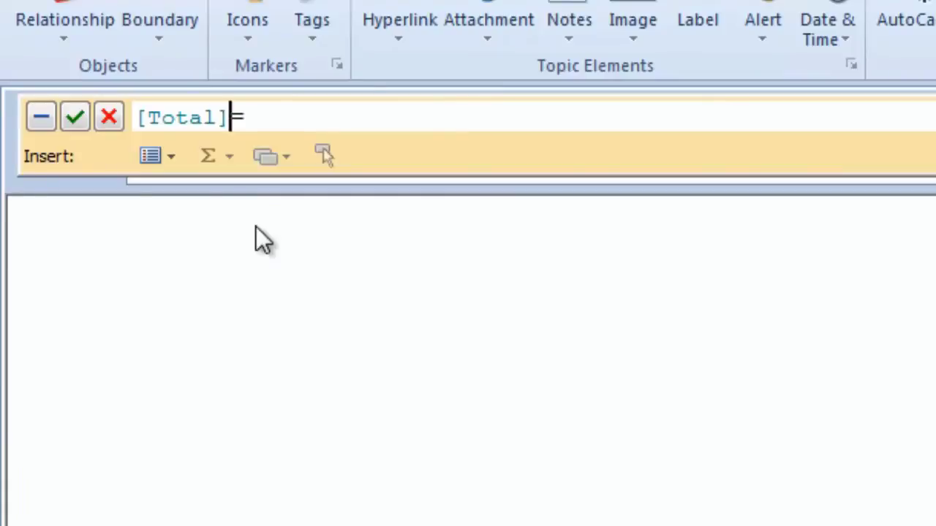
left_click(295, 118)
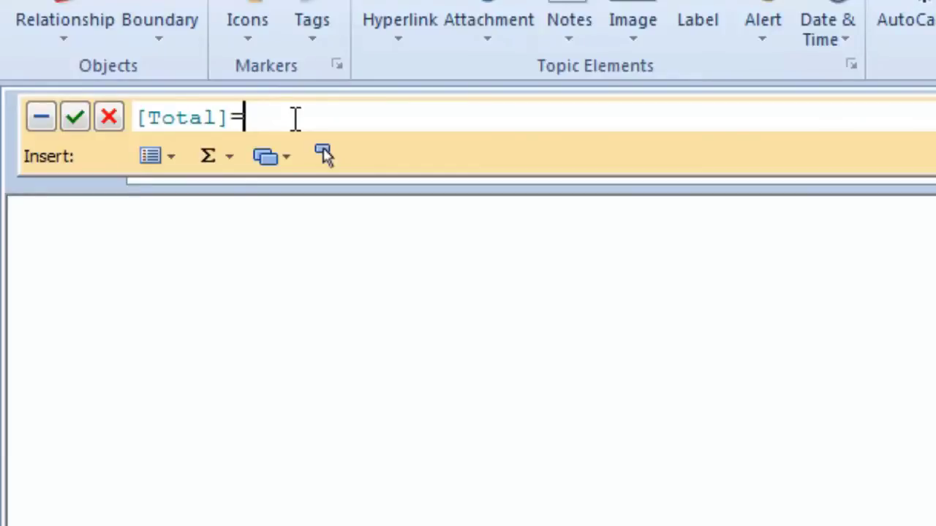
- Insert the SUM function after the equals sign, giving [Total]=SUM()
left_click(227, 158)
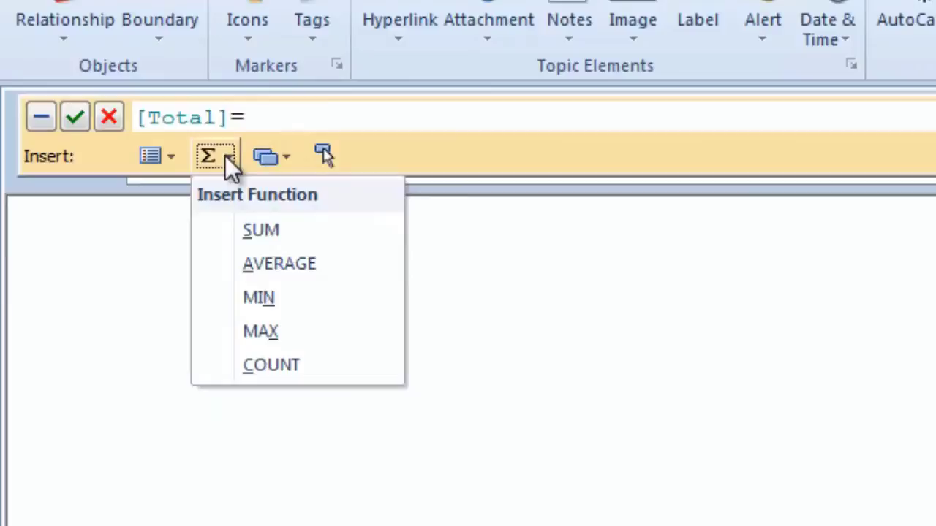
left_click(320, 226)
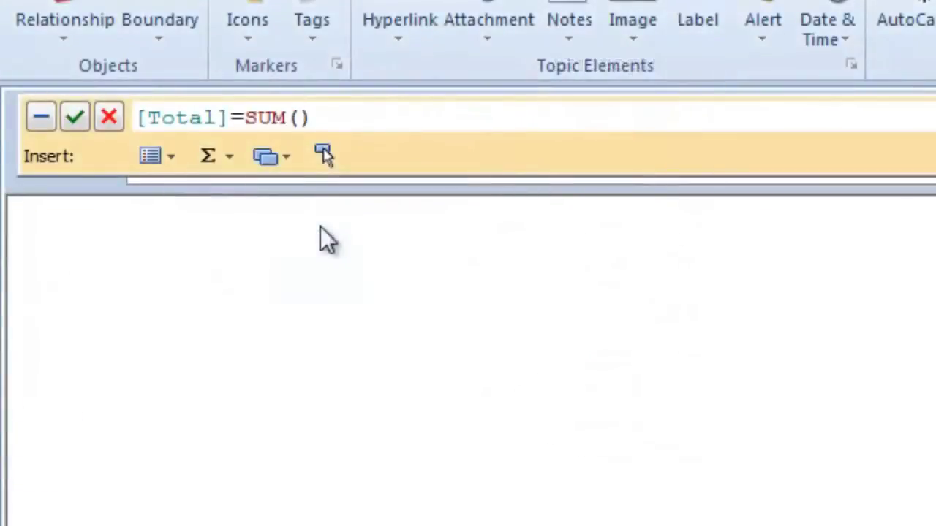
- Set the SUM range to the topic's Children, giving [Total]=SUM(Children)
left_click(269, 157)
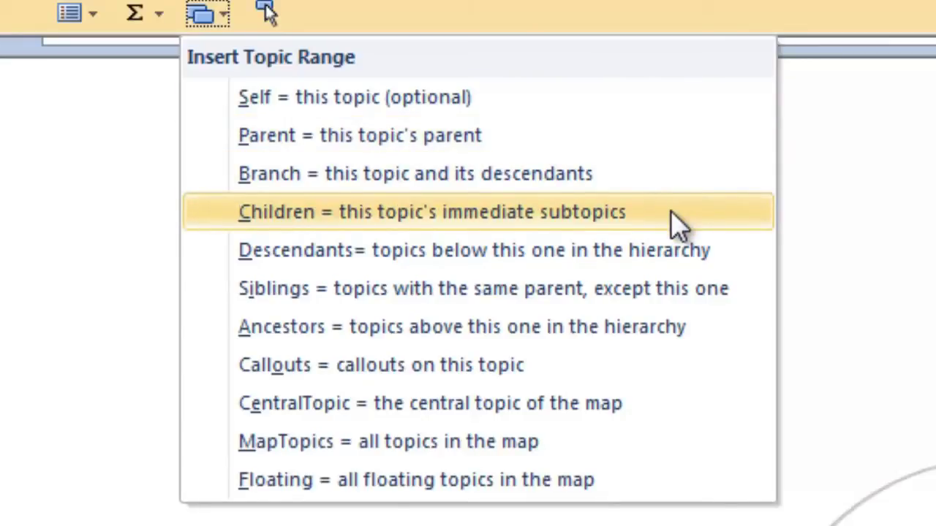
left_click(670, 210)
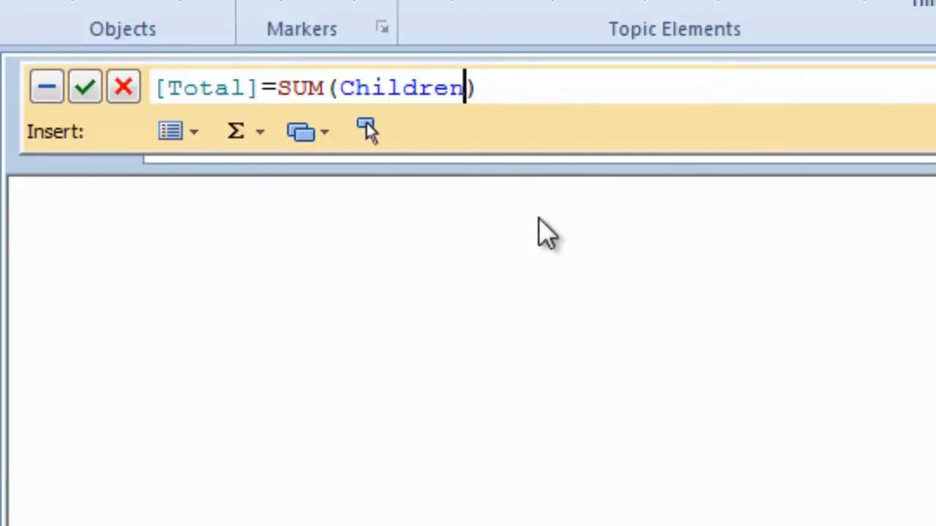
- Sum the children's Property A and commit, so Main Topic's Total shows 115.5
left_click(193, 133)
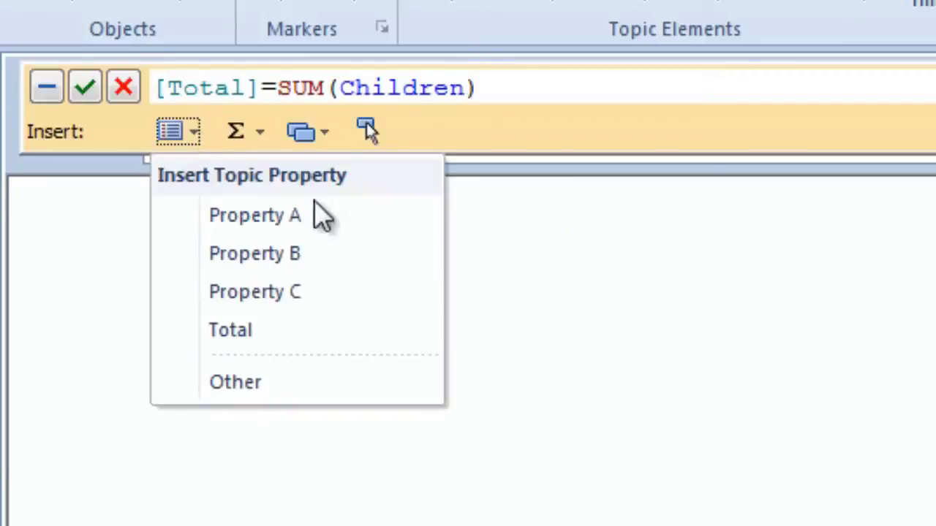
left_click(344, 223)
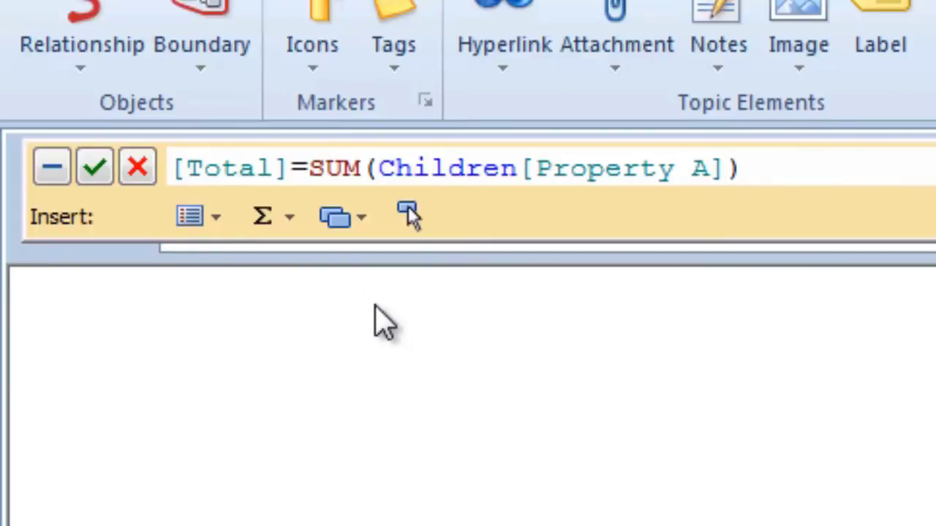
left_click(96, 170)
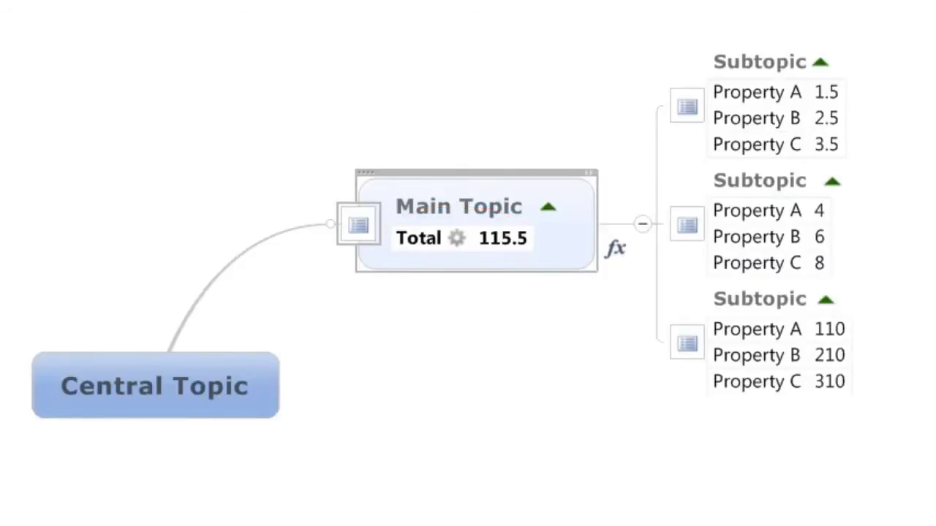
- Show the task pane tabs, open the Map Index and expand Formulas (1) to Main Topic
left_click(914, 517)
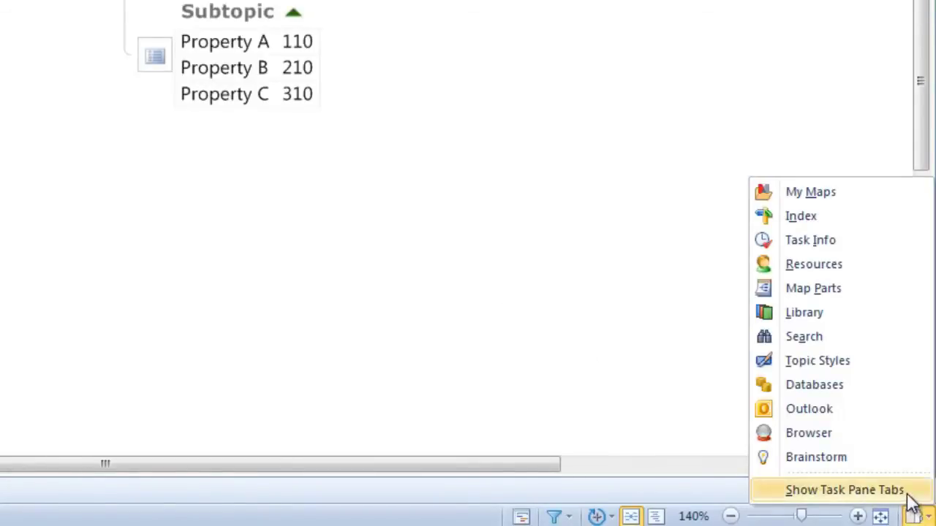
left_click(909, 496)
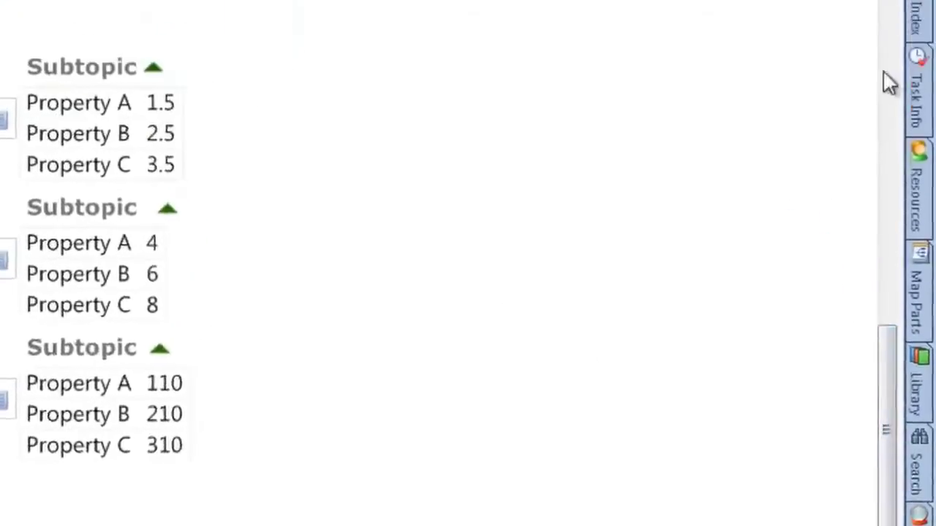
left_click(916, 18)
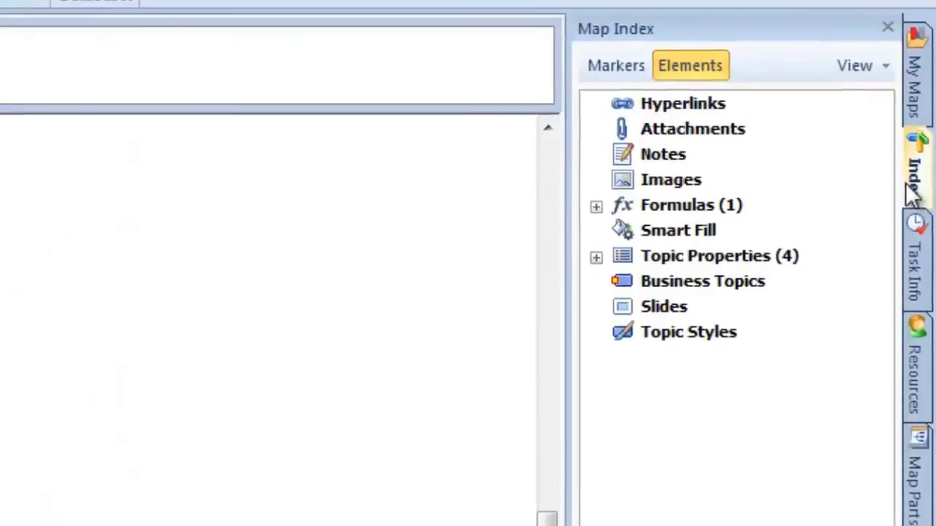
left_click(599, 207)
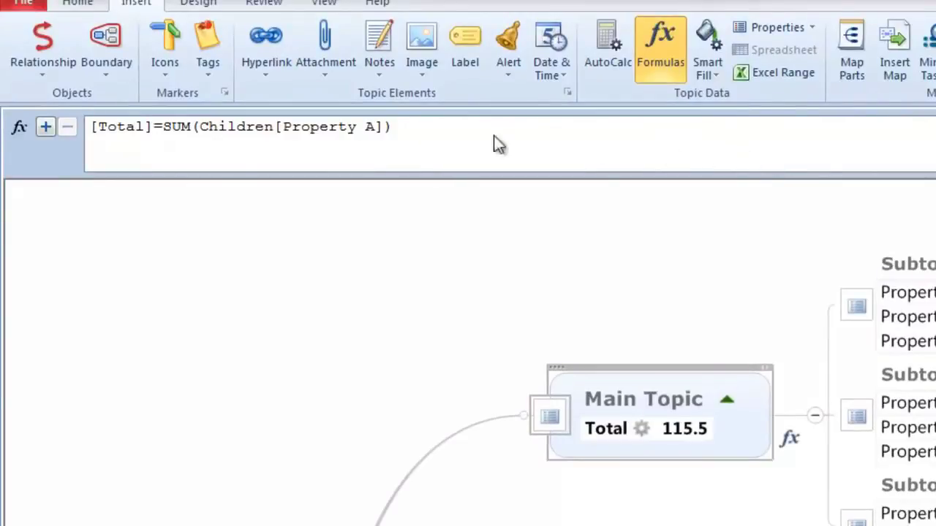
- Append +Children[Property C] after [Property A] in Main Topic's Total formula
left_click(389, 132)
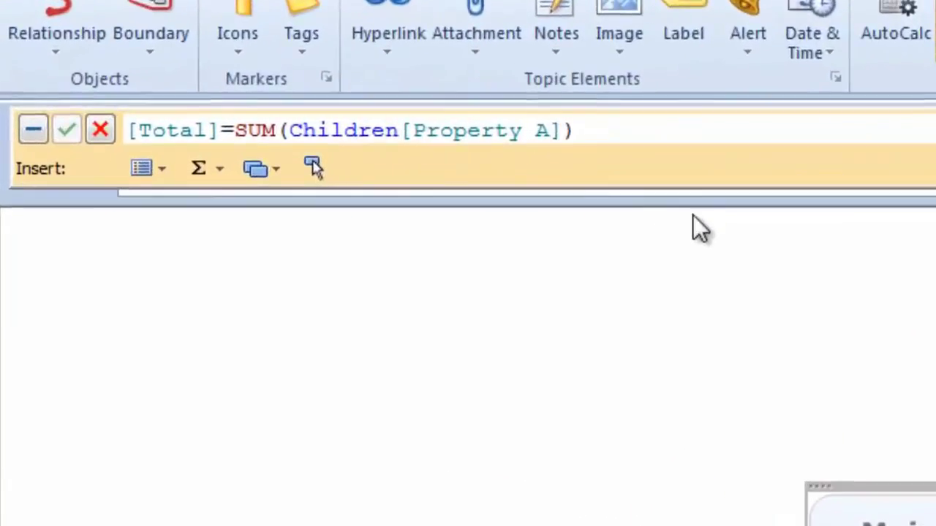
type("+")
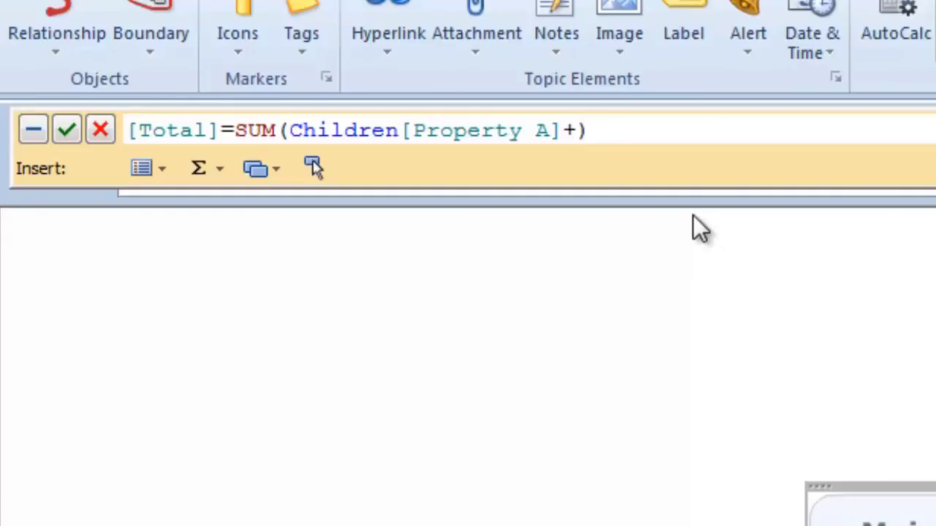
type("C")
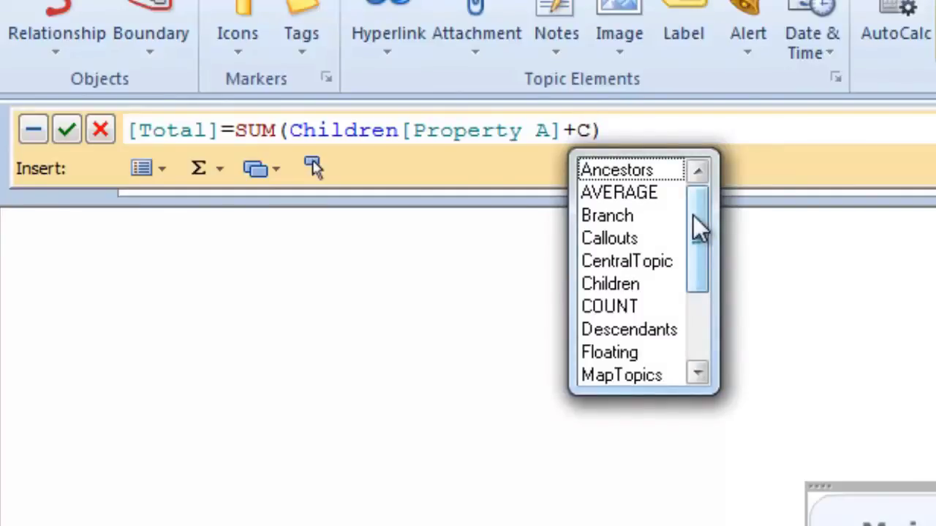
type("hildr")
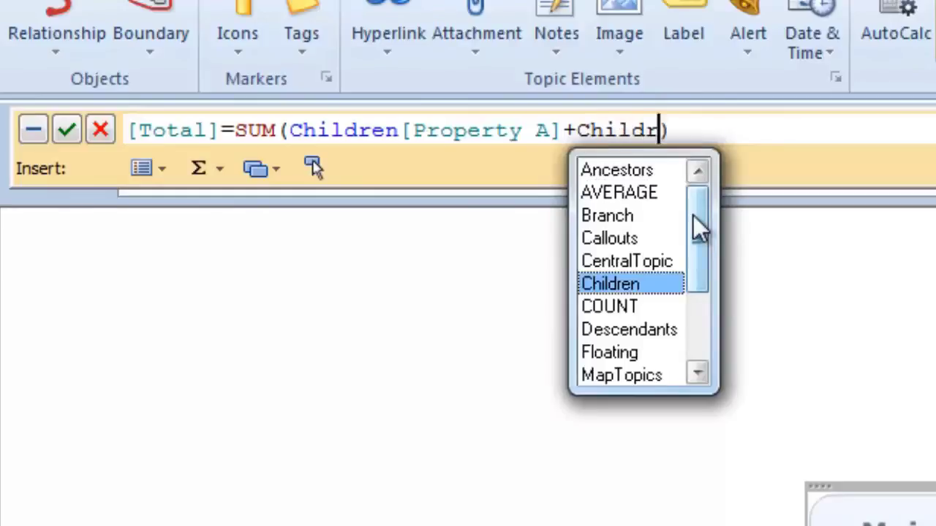
type("en")
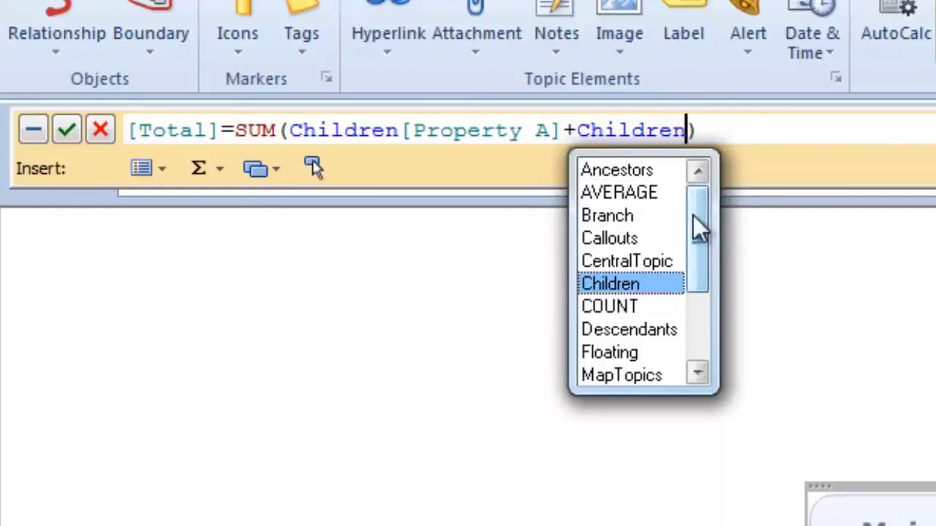
type("[")
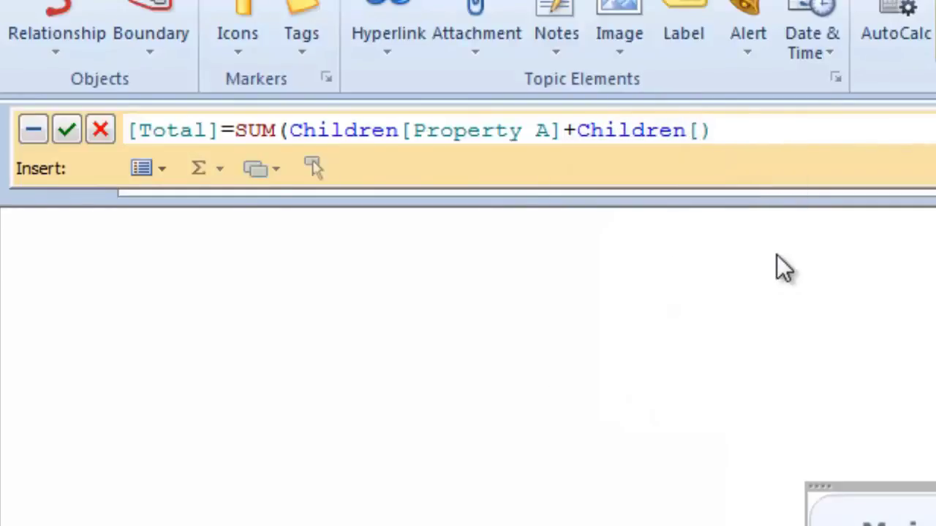
type("Property C")
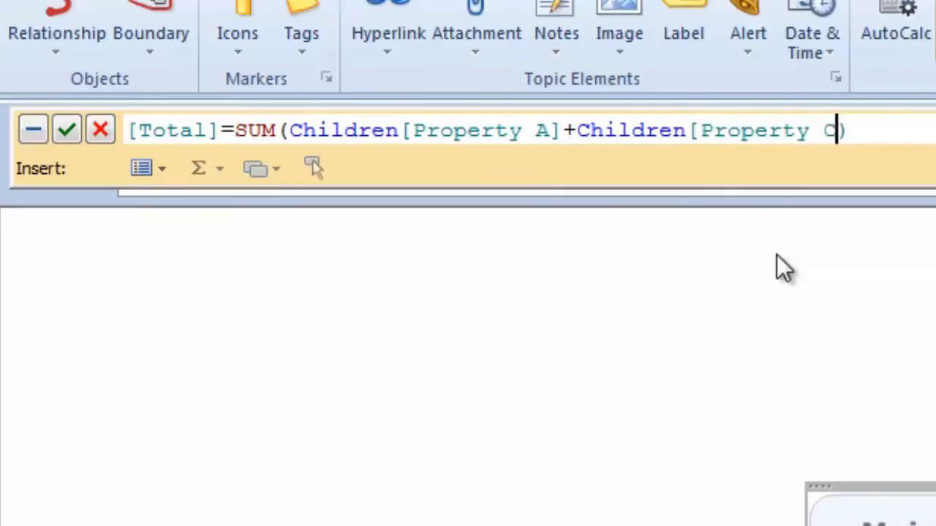
type("]")
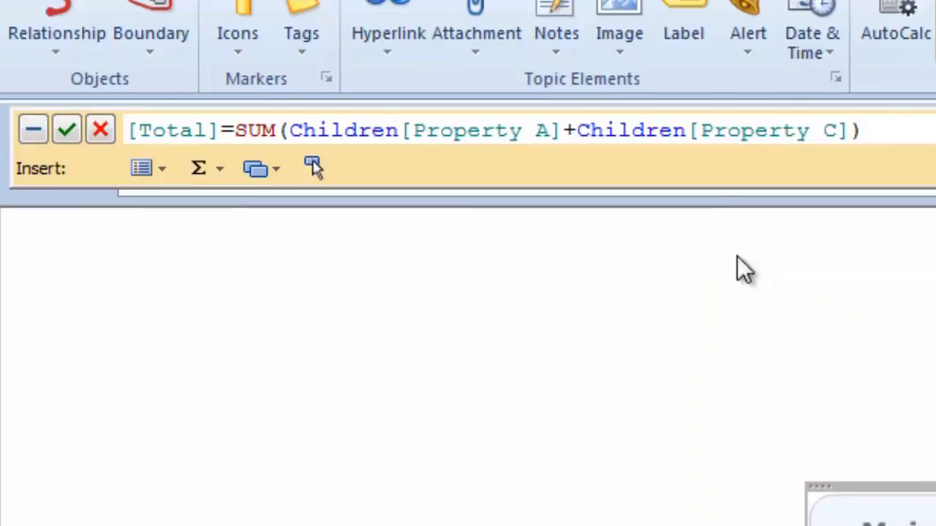
- Commit the Total formula, then detach the 110/210/310 subtopic as a floating topic, dropping Total to 17
left_click(67, 132)
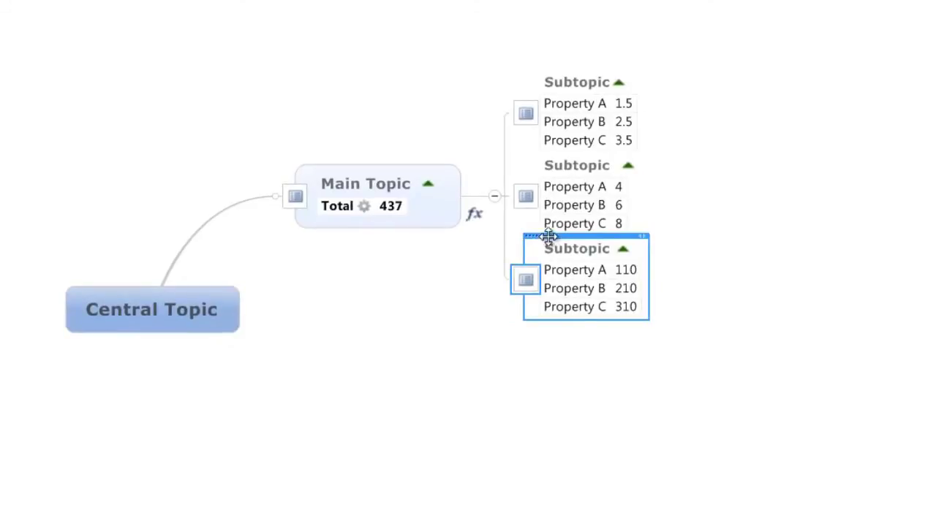
left_click_drag(549, 236, 851, 204)
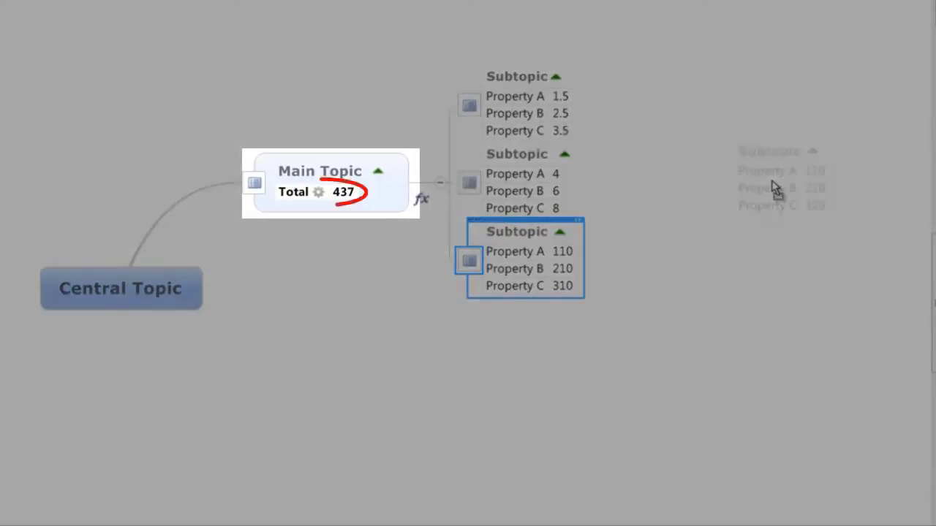
left_click_drag(772, 183, 772, 182)
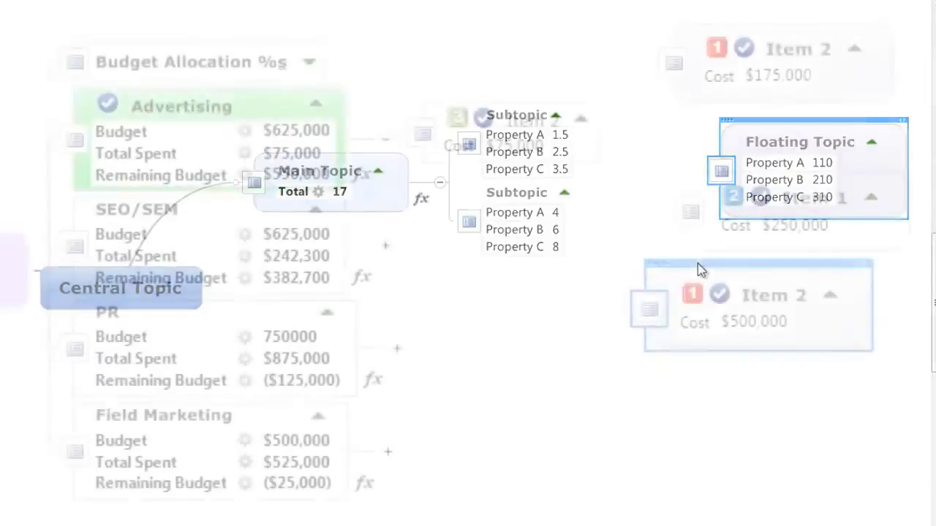
- Move Item 1 and Item 2 under Advertising as its subtopics
left_click_drag(831, 266, 454, 181)
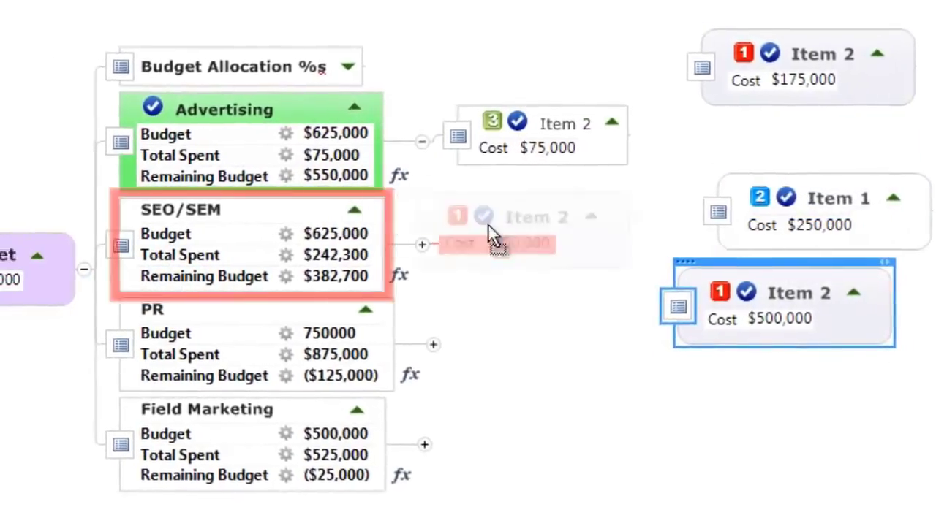
left_click_drag(765, 187, 505, 165)
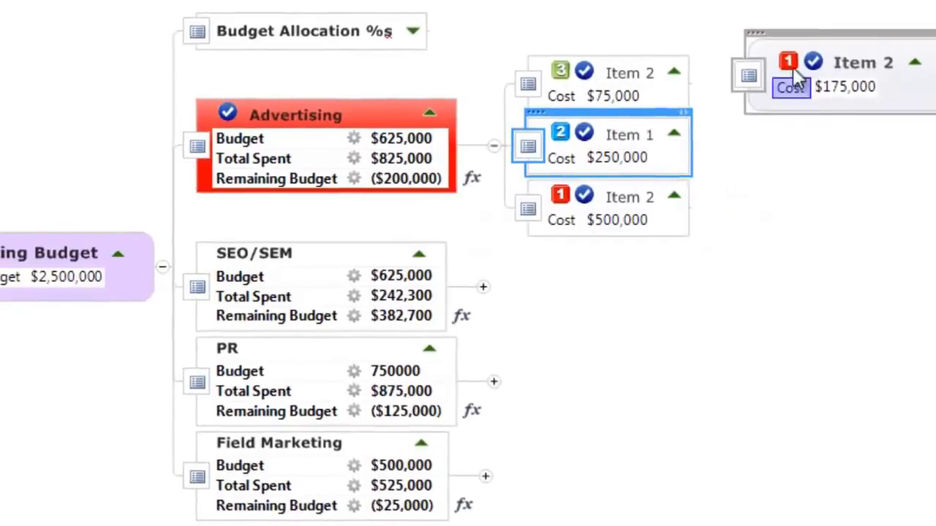
left_click_drag(800, 37, 545, 178)
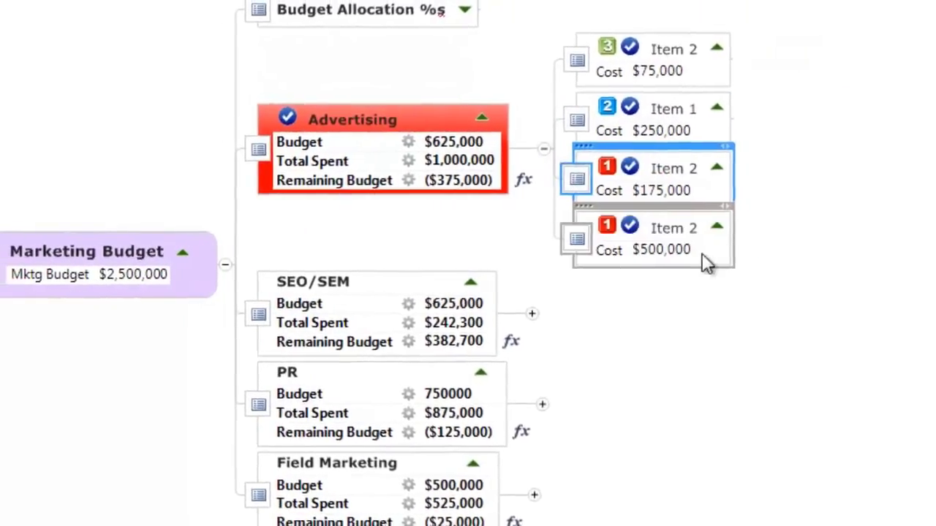
- Change Item 2's cost from $175,000 to $50,000, making Total Spent $875,000
double_click(655, 190)
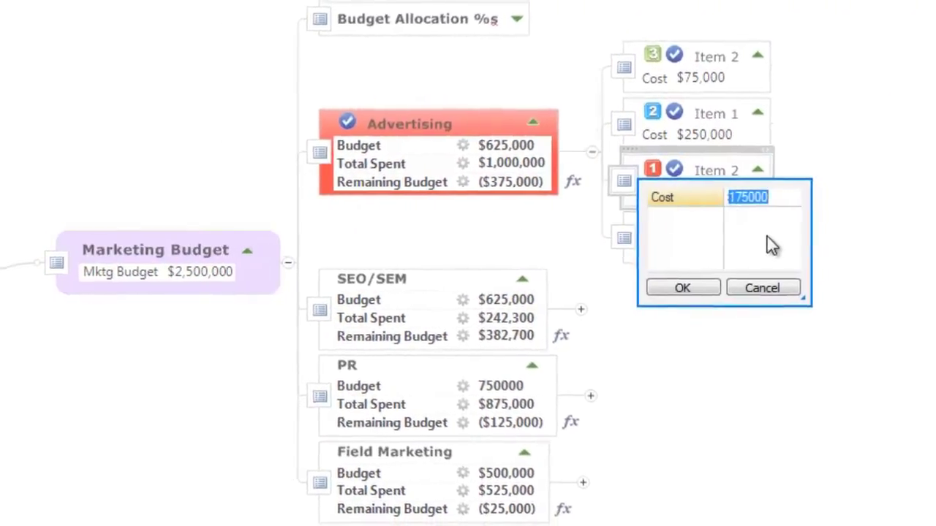
type("50000")
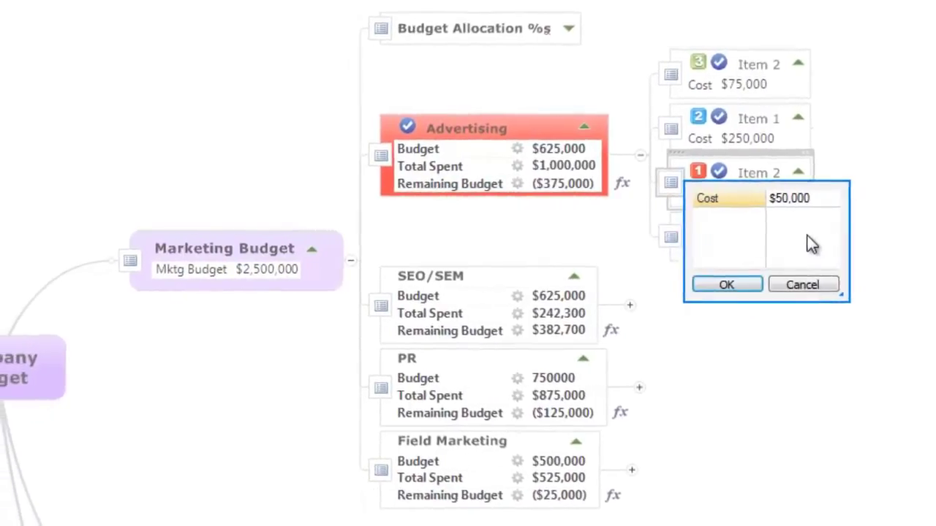
left_click(715, 285)
double_click(786, 246)
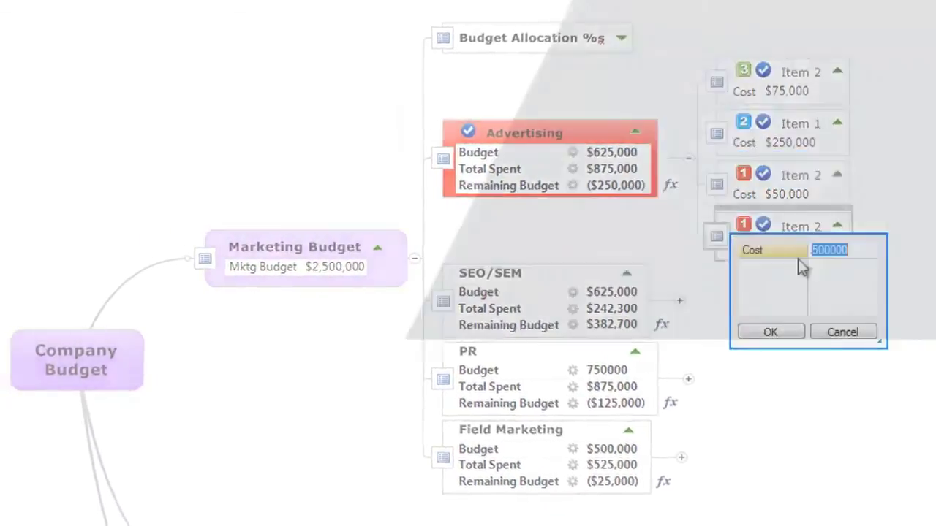